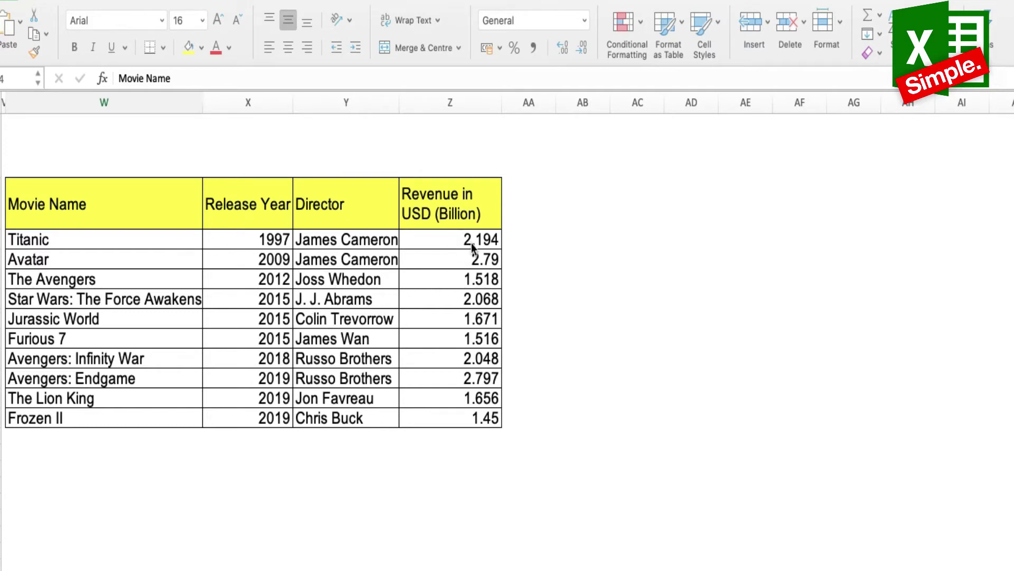
# Step: Enter =FILTER(W4:Z14,Z4:Z14>=2) in AB4 to list the films earning 2 billion or more
pyautogui.press('Right')
pyautogui.press('Right')
pyautogui.press('Right')
pyautogui.press('Right')
pyautogui.press('Right')
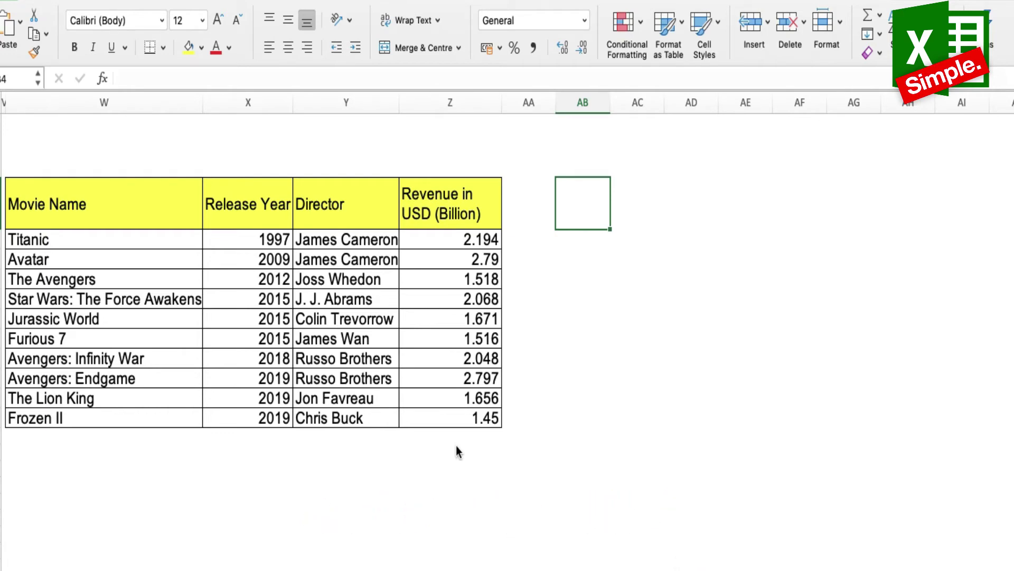
pyautogui.write('=')
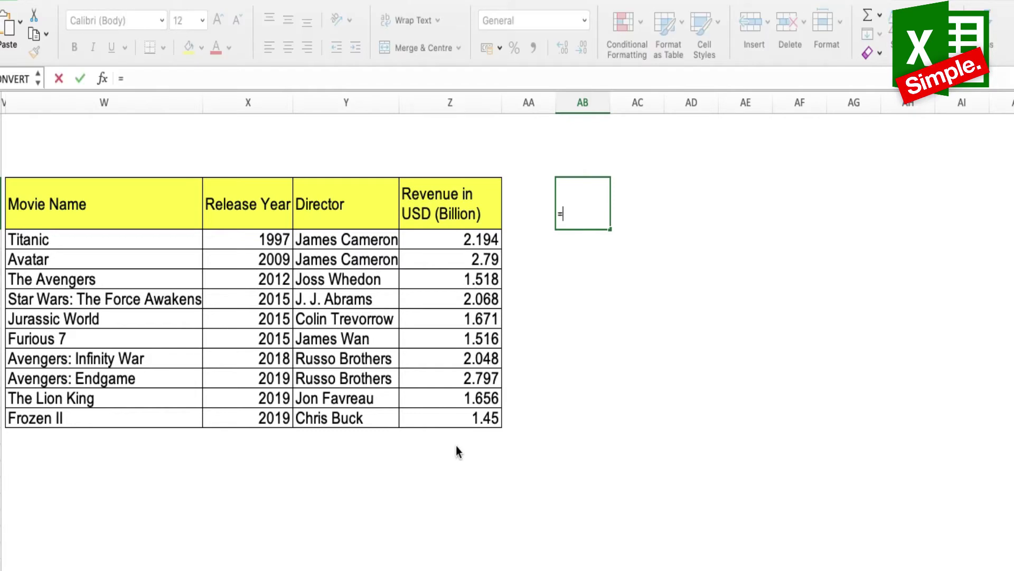
pyautogui.write('filter(')
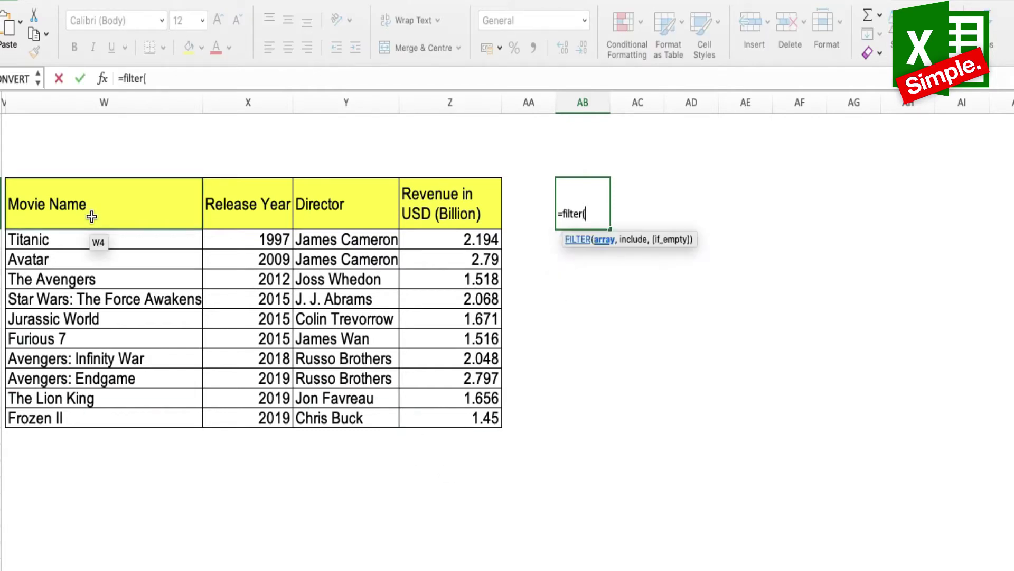
pyautogui.moveTo(100, 211); pyautogui.dragTo(472, 417)
pyautogui.write(',')
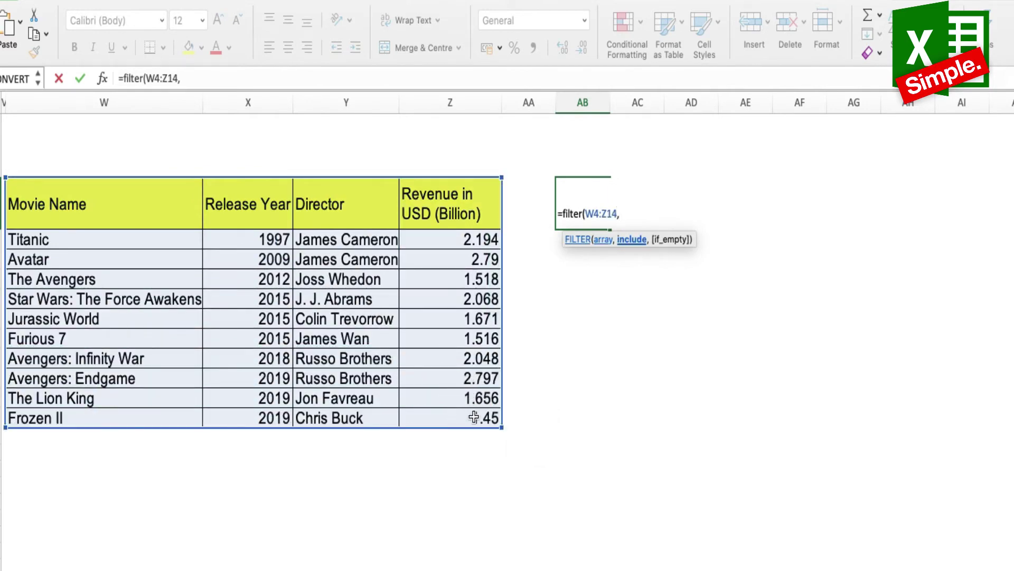
pyautogui.click(453, 216)
pyautogui.moveTo(453, 216); pyautogui.dragTo(448, 414)
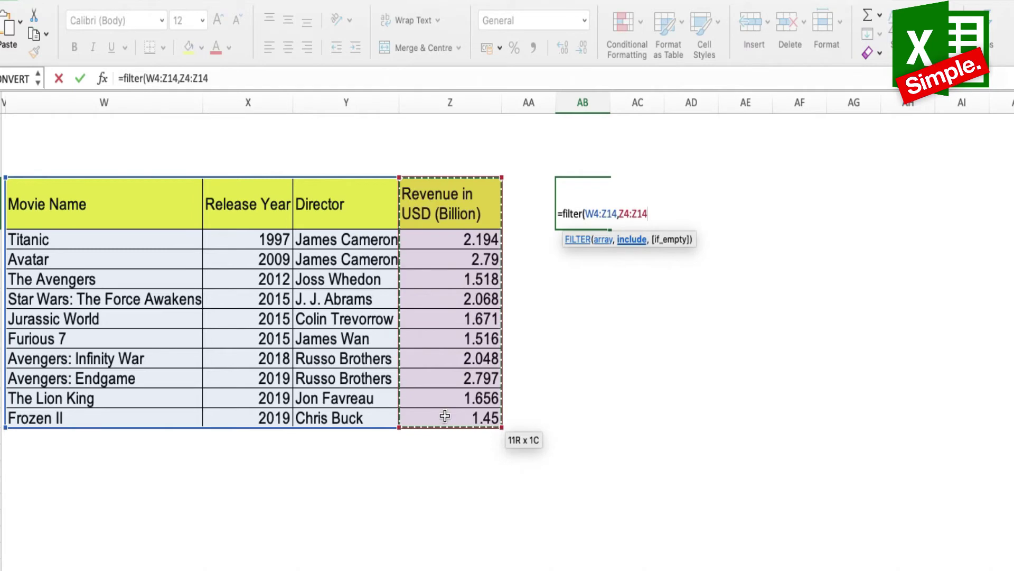
pyautogui.write('>=2')
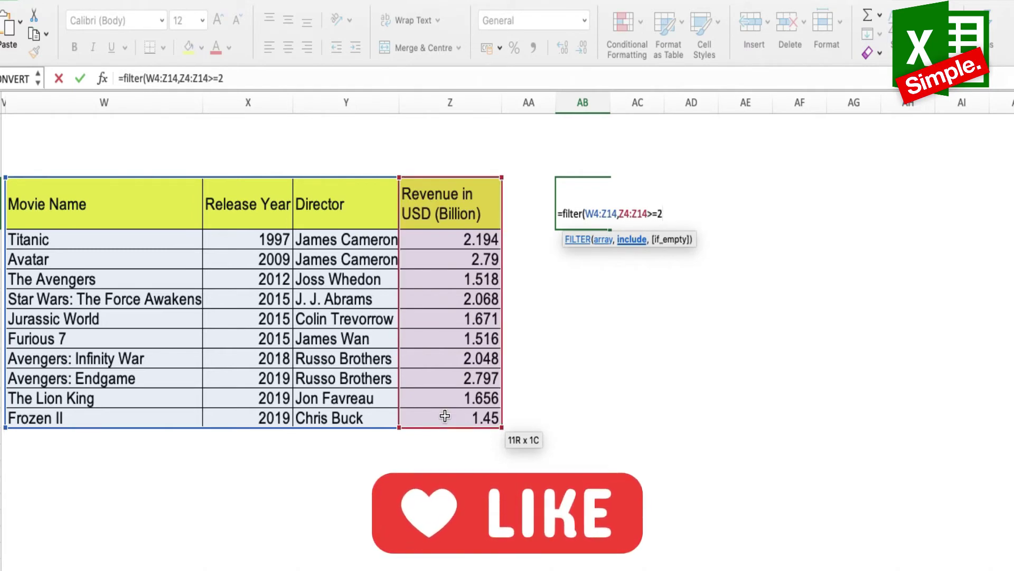
pyautogui.write(')')
pyautogui.press('Return')
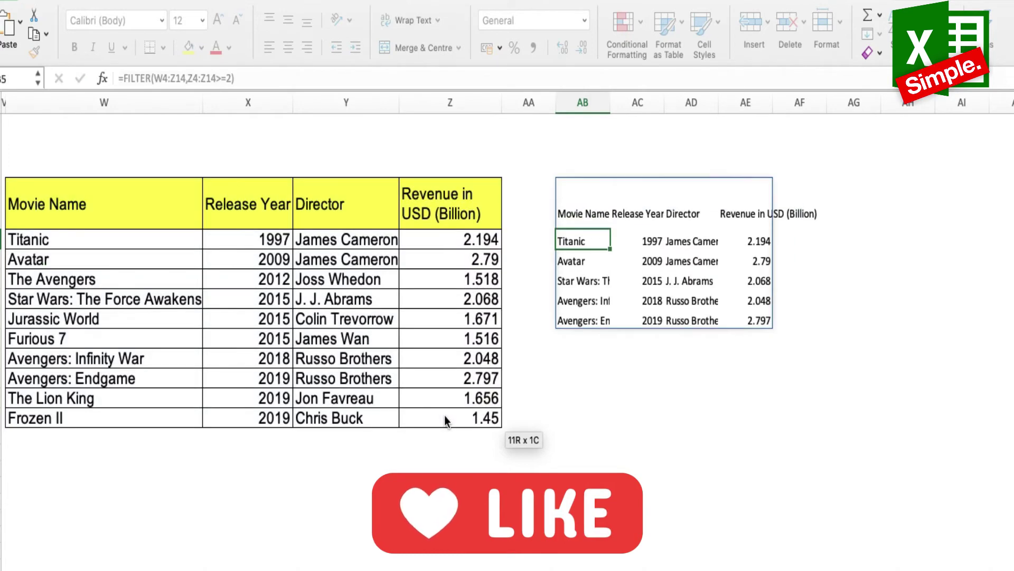
# Step: Widen result columns AB through AE so the movie names show fully
pyautogui.moveTo(608, 106); pyautogui.dragTo(750, 104)
pyautogui.click(731, 104)
pyautogui.click(633, 225)
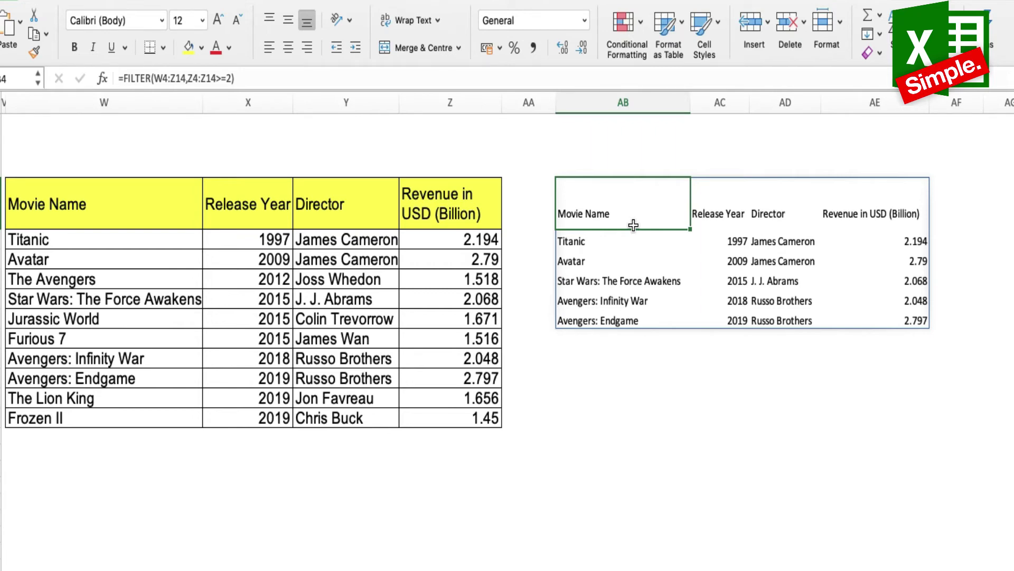
# Step: Change Frozen II's revenue in Z14 to 2, then delete the FILTER formula in AB4
pyautogui.hotkey('ctrl', 'End')
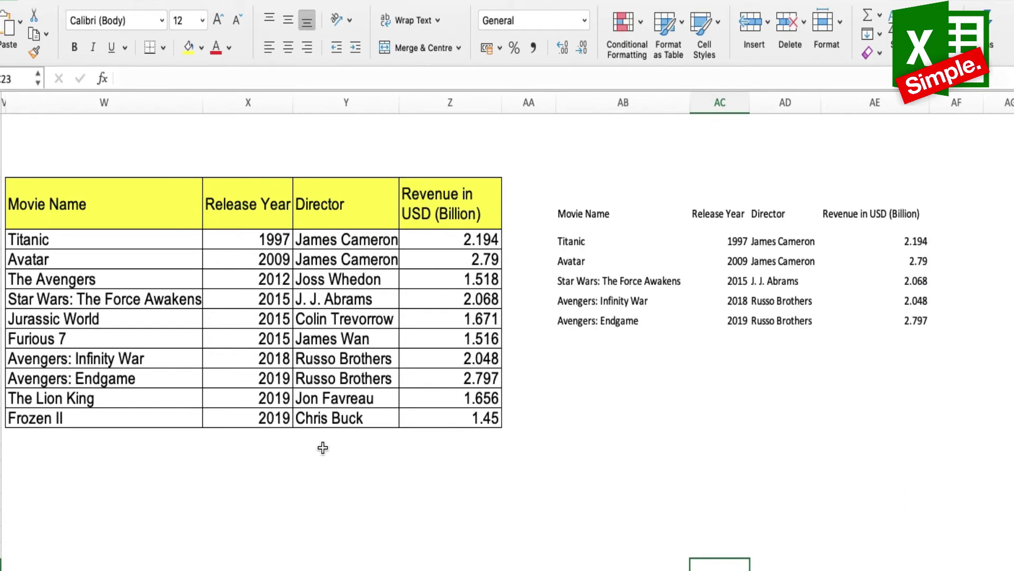
pyautogui.click(462, 417)
pyautogui.write('2')
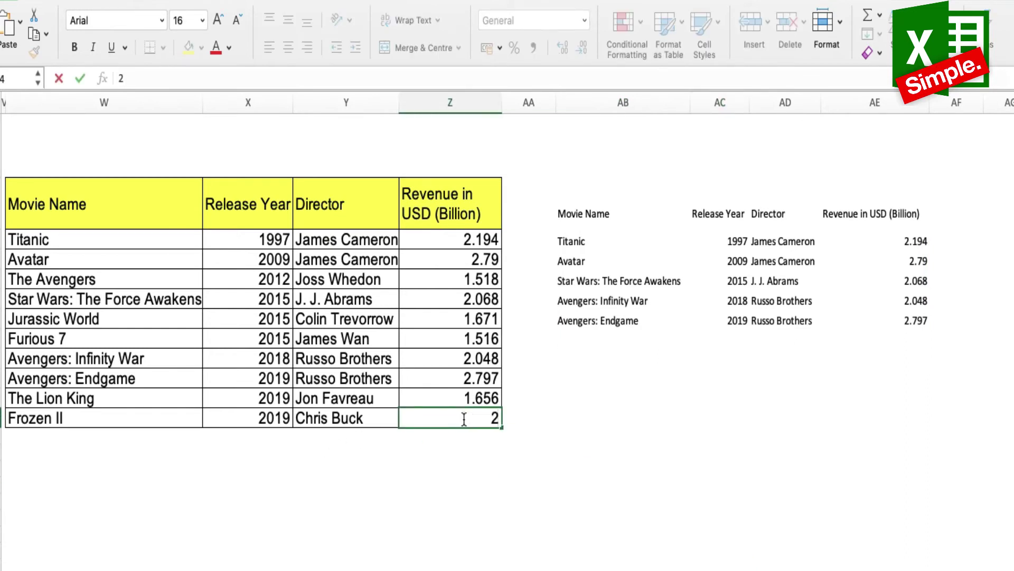
pyautogui.press('Return')
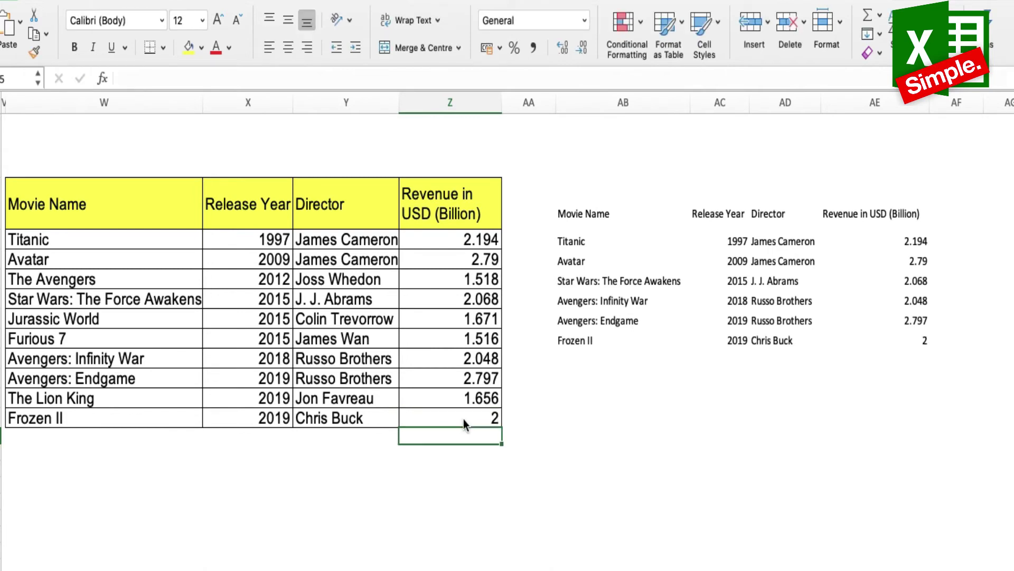
pyautogui.click(572, 214)
pyautogui.press('Delete')
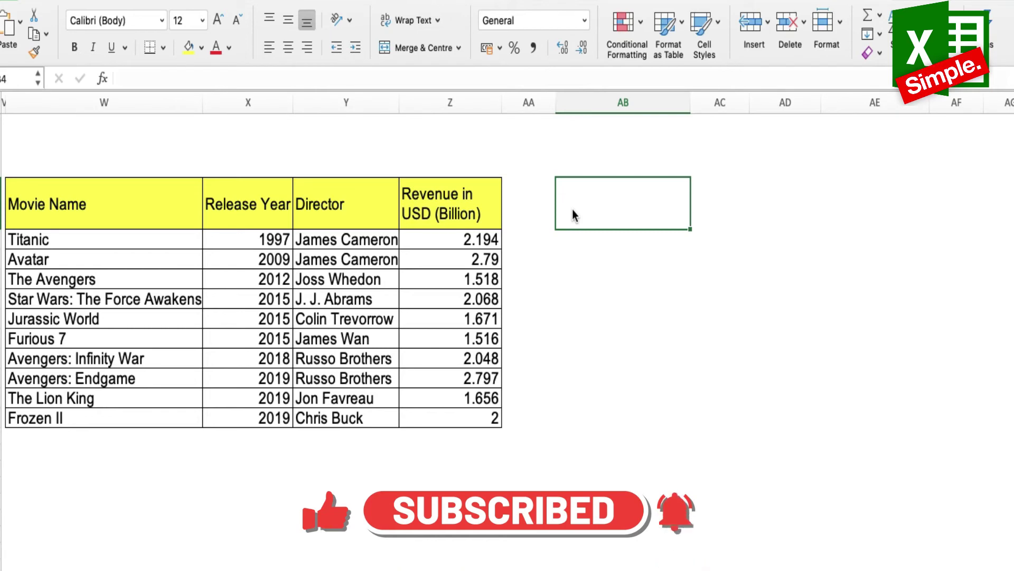
# Step: Enter =FILTER(W4:Z14,X4:X14>2015) in AB4 to list the four films released after 2015
pyautogui.write('=fil')
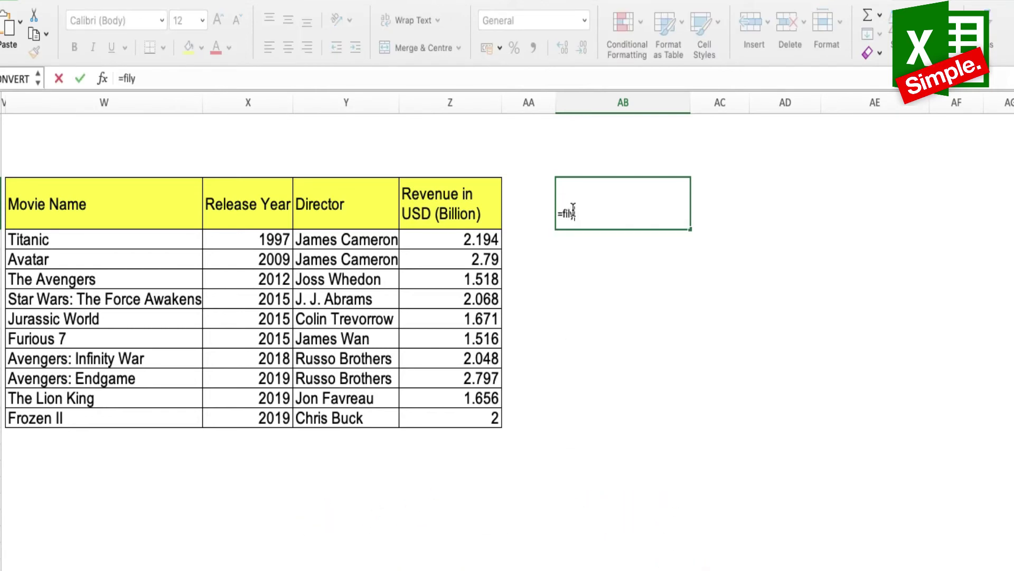
pyautogui.write('ter(')
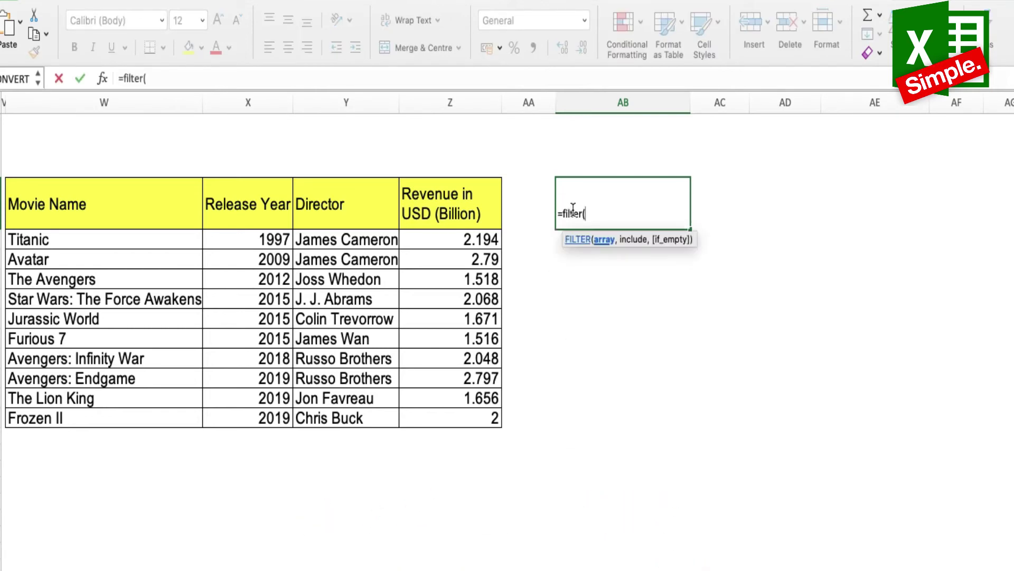
pyautogui.moveTo(86, 208); pyautogui.dragTo(468, 422)
pyautogui.write(',')
pyautogui.click(255, 204)
pyautogui.moveTo(256, 205); pyautogui.dragTo(262, 421)
pyautogui.write('>201')
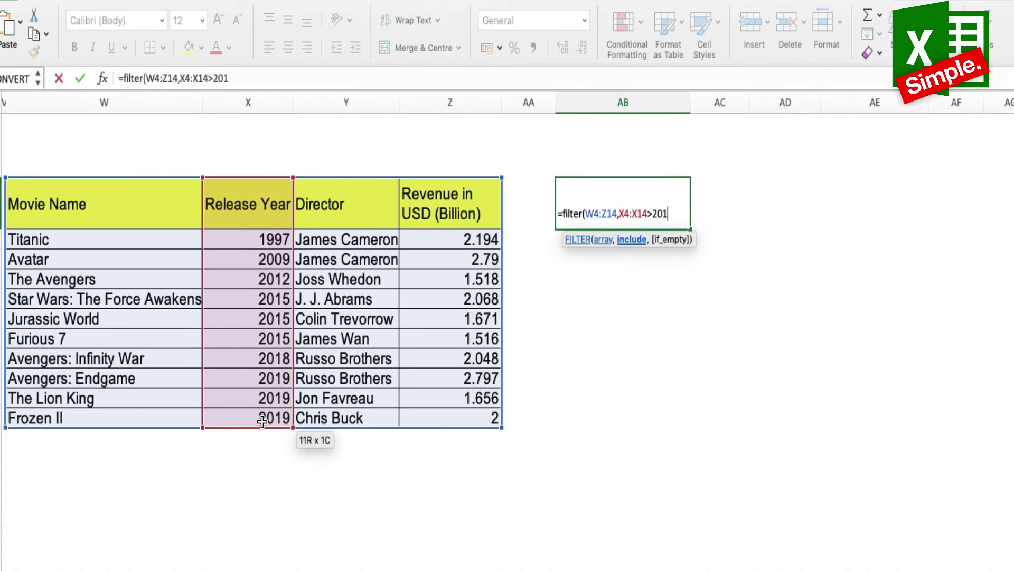
pyautogui.write('5)')
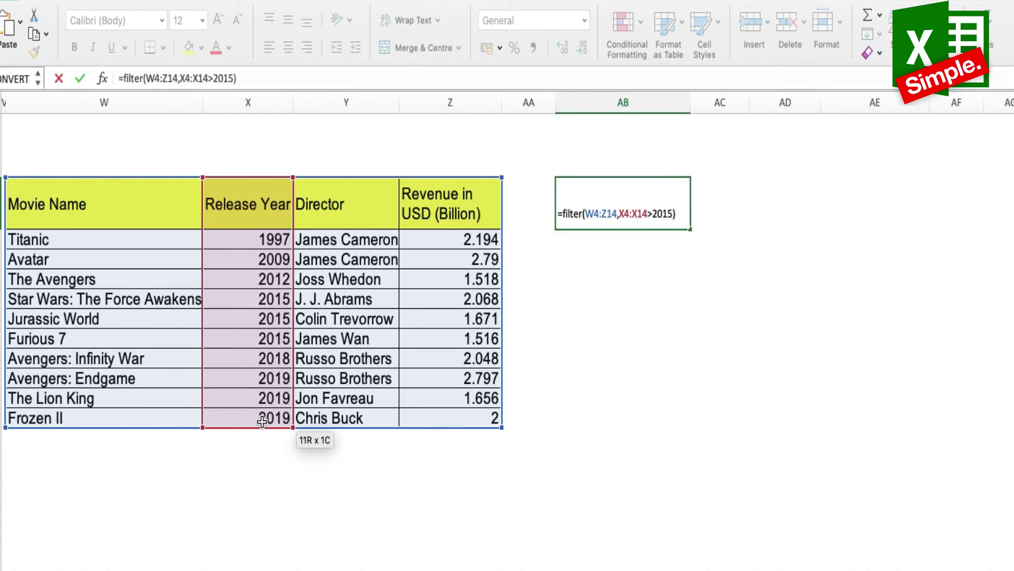
pyautogui.press('Return')
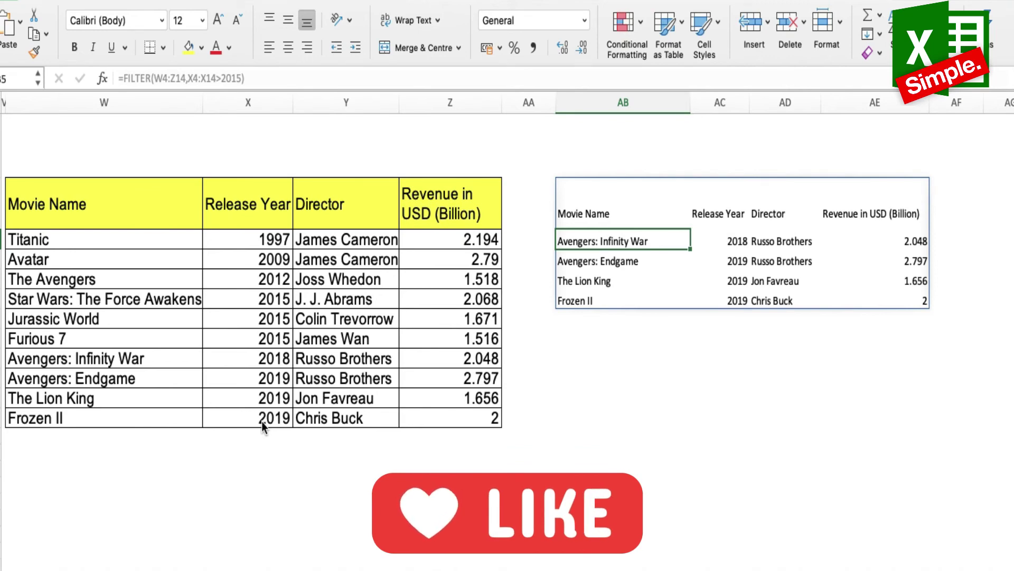
# Step: Enter =FILTER(W4:Z14,Y4:Y14="James Cameron") in AB4 to list Titanic and Avatar
pyautogui.press('Up')
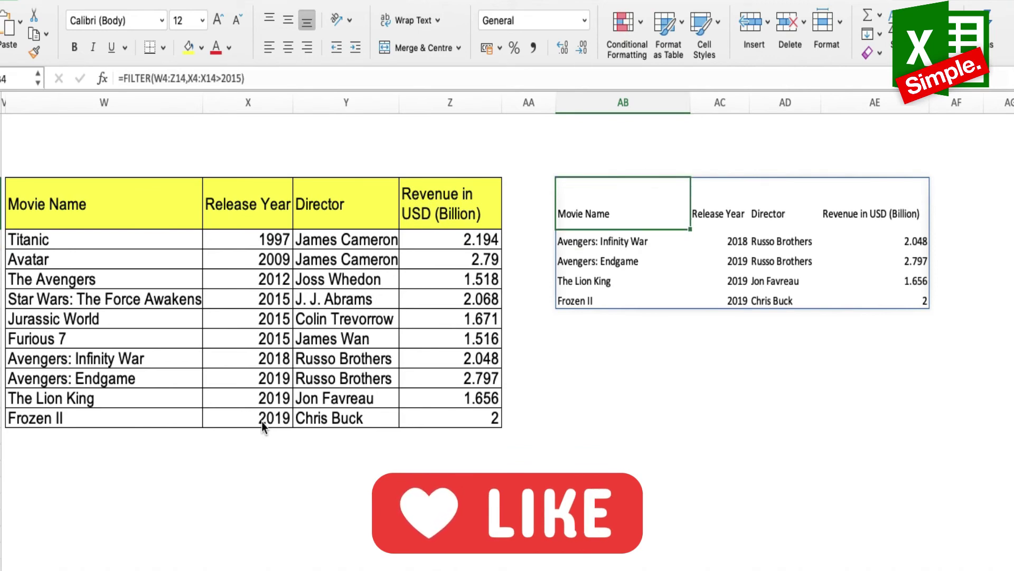
pyautogui.write('=filter')
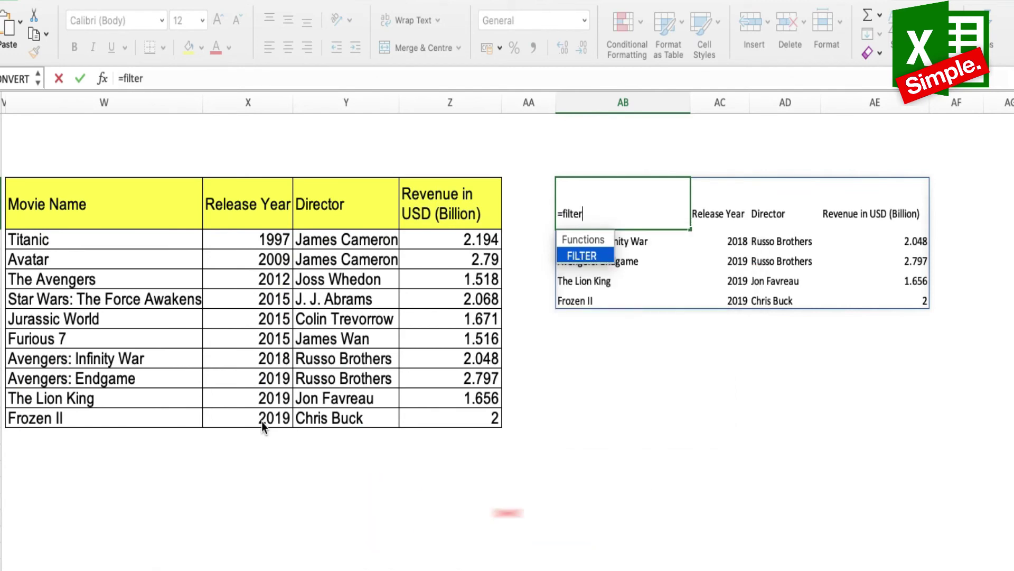
pyautogui.write('(')
pyautogui.moveTo(90, 190); pyautogui.dragTo(451, 422)
pyautogui.write(',')
pyautogui.moveTo(349, 201); pyautogui.dragTo(341, 423)
pyautogui.write('=')
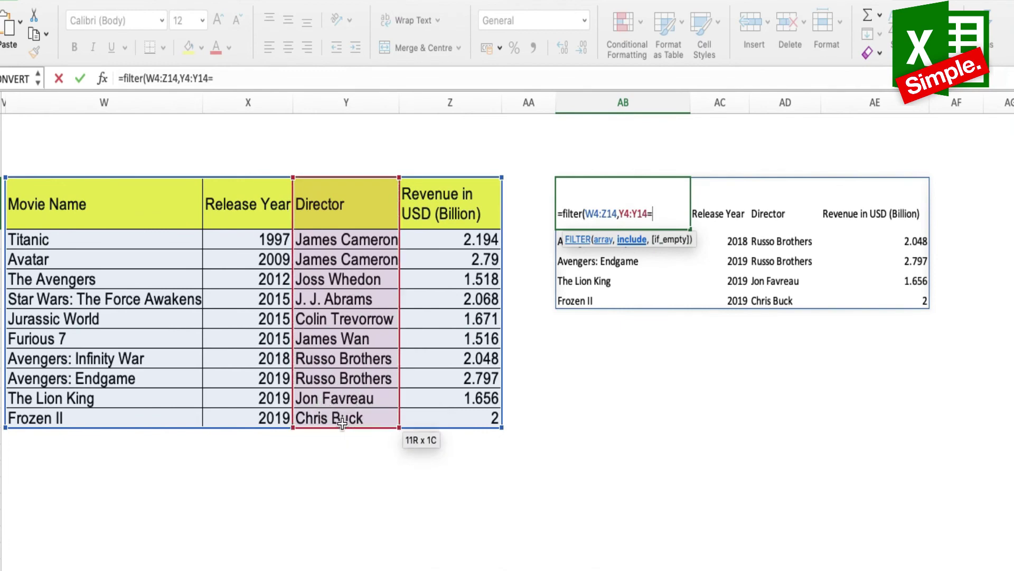
pyautogui.write('"James Cameron")')
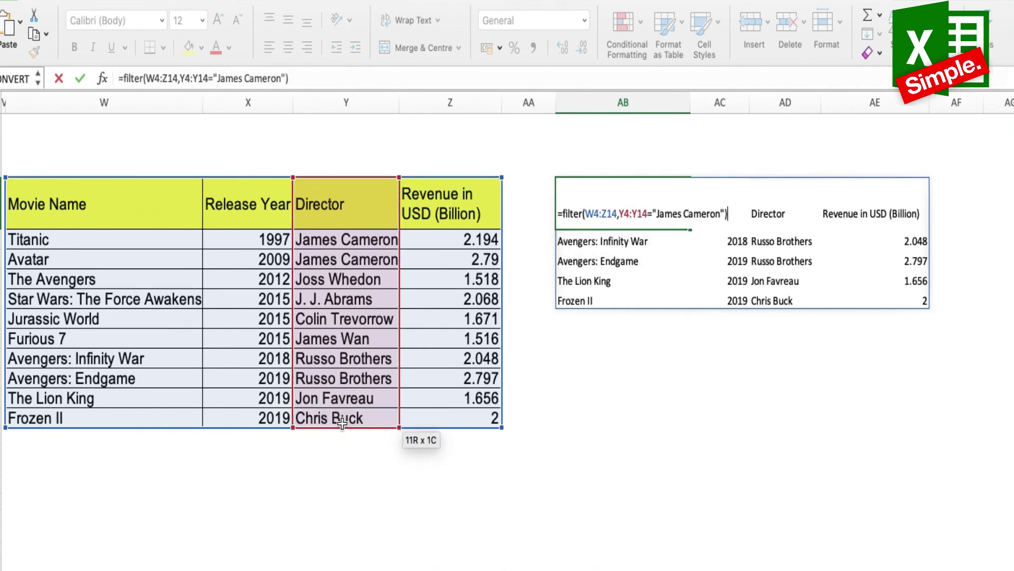
pyautogui.press('Return')
pyautogui.press('super+z')
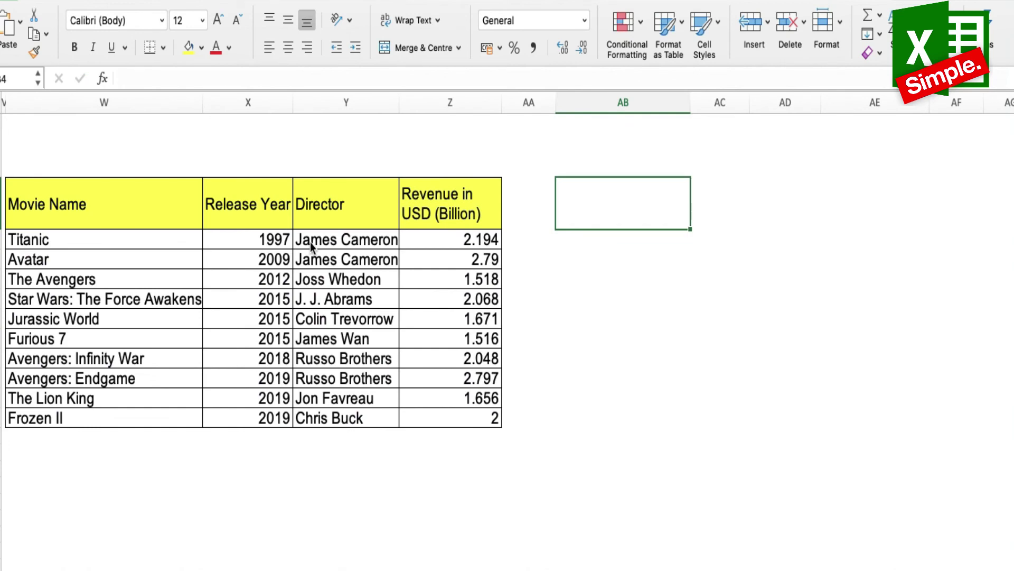